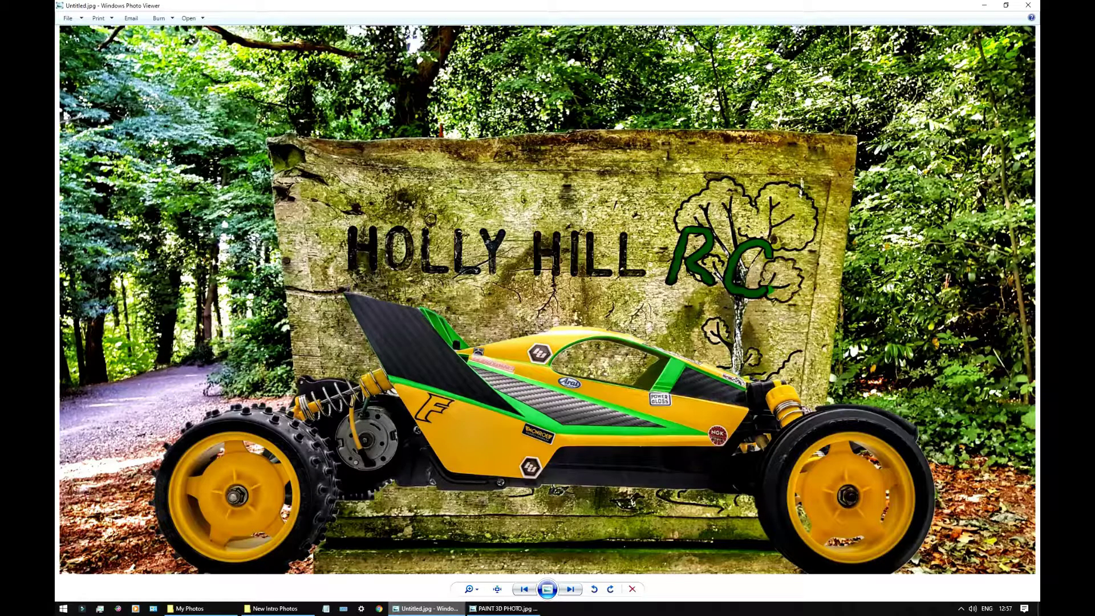
Step: Close both Photo Viewer windows, Untitled.jpg and PAINT 3D PHOTO.jpg
key(alt+F4)
click(459, 608)
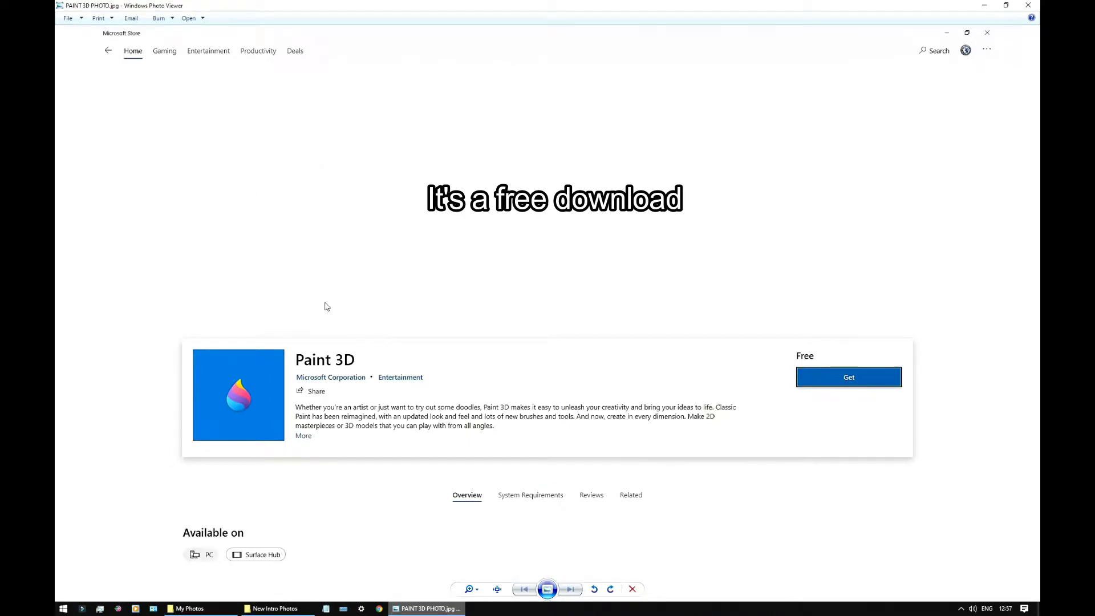
key(alt+F4)
Step: Open 20190307_100232.jpg from My Photos with Edit with Paint 3D
click(208, 610)
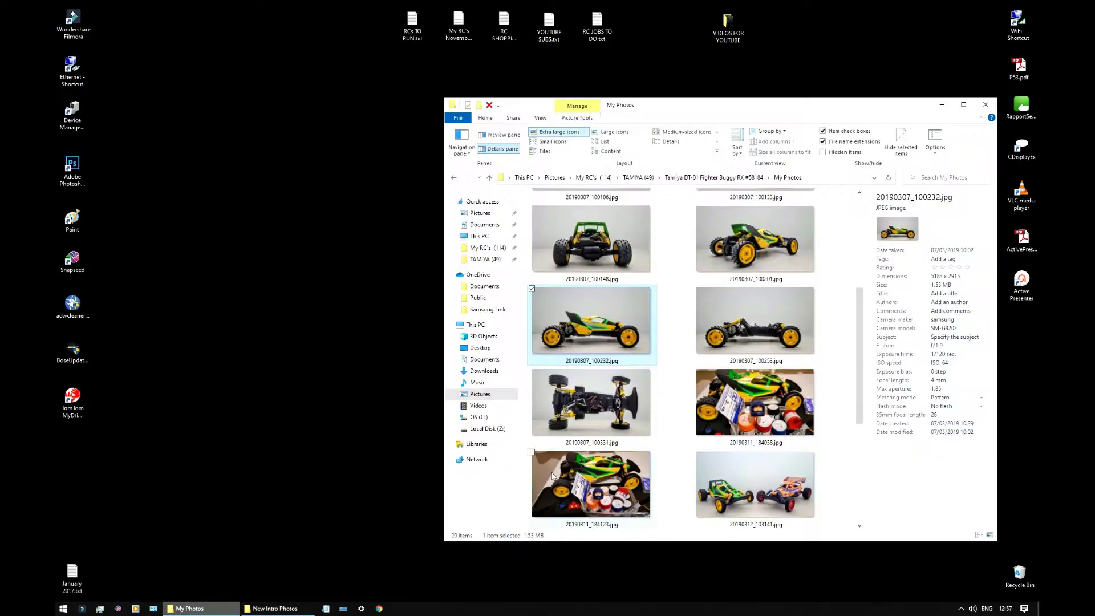
right_click(595, 309)
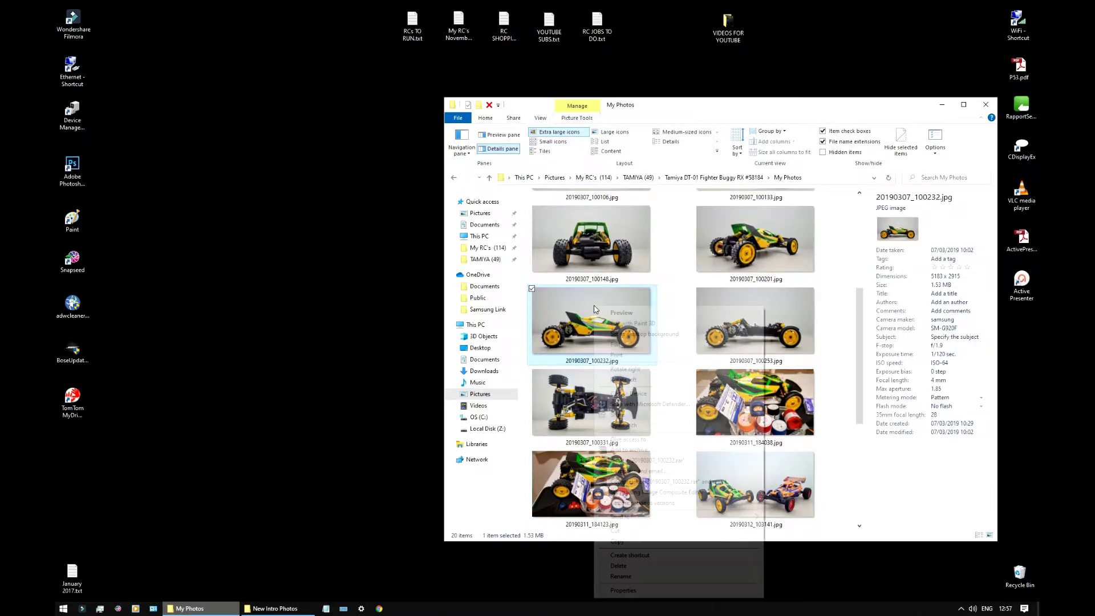
click(619, 325)
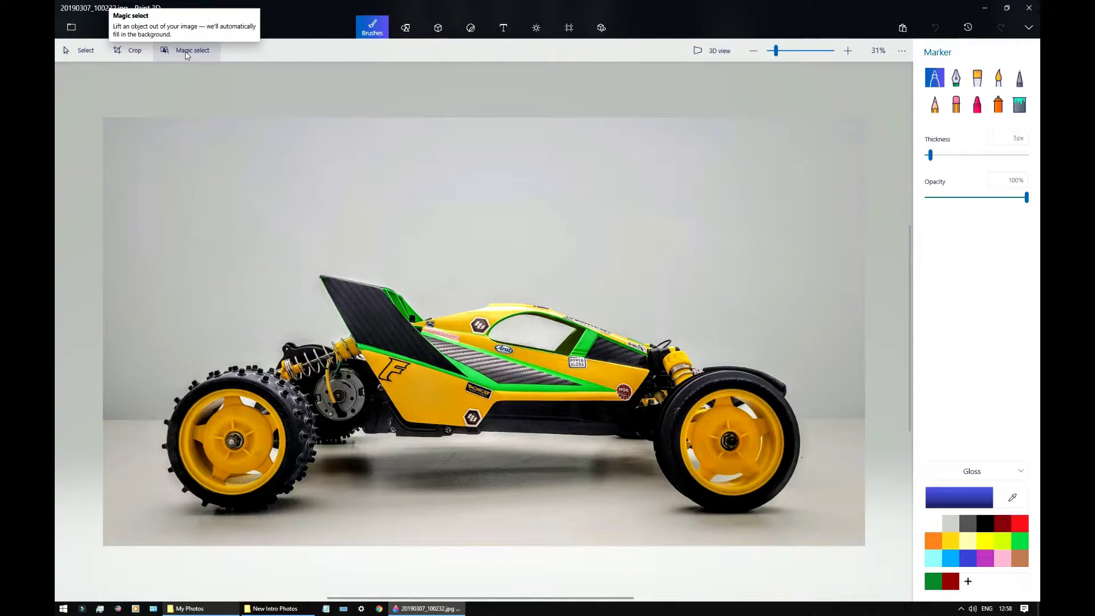
Step: Start Magic select and pull the focus box's top, bottom, left and right edges in around the buggy
click(186, 52)
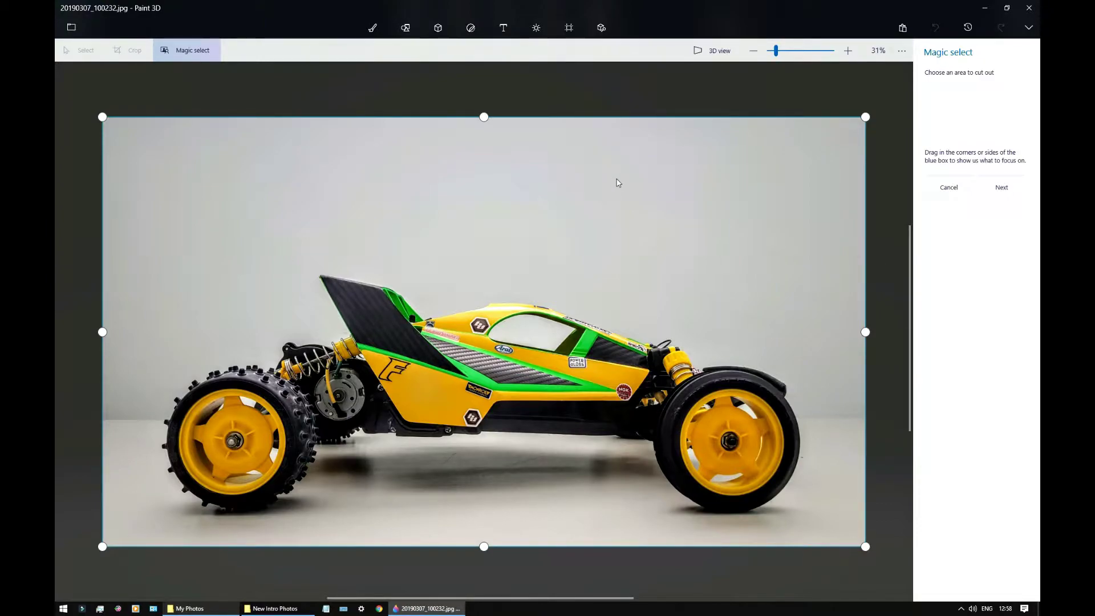
drag(483, 118, 481, 255)
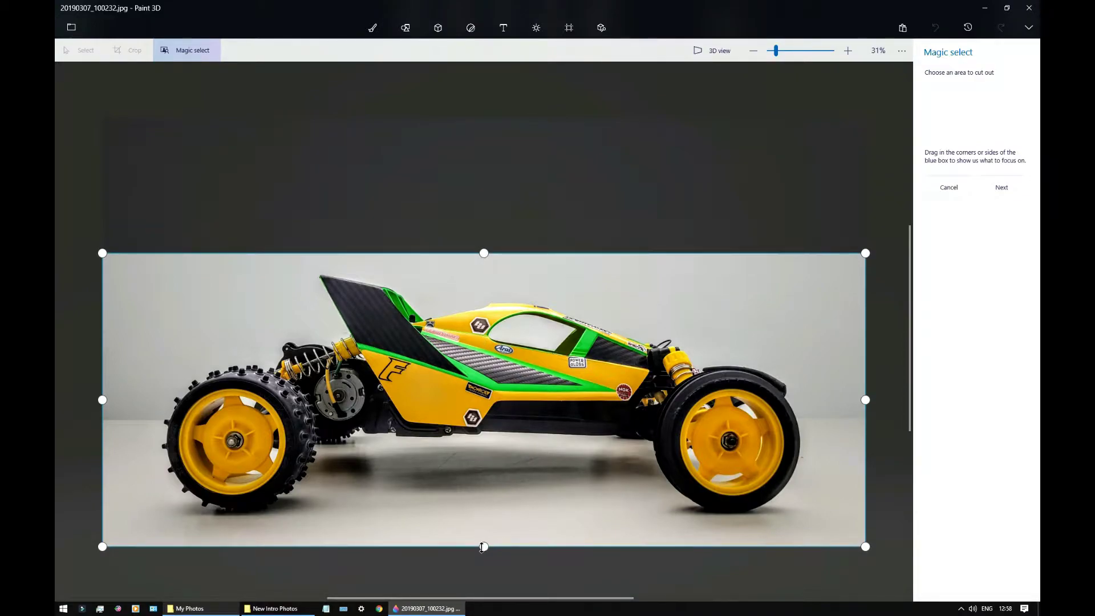
drag(483, 546, 484, 530)
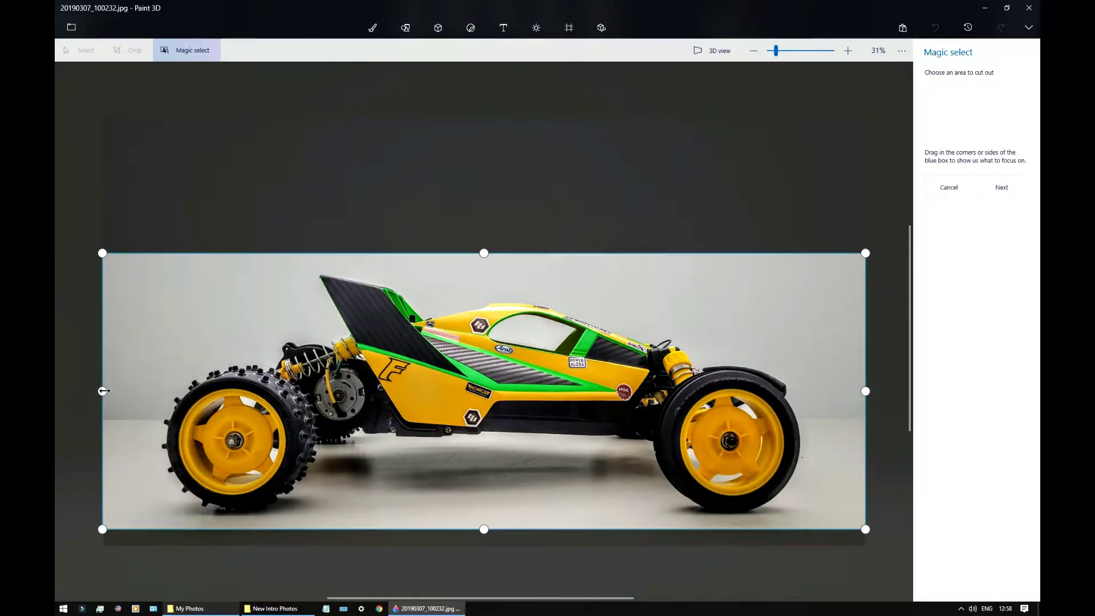
drag(104, 391, 149, 391)
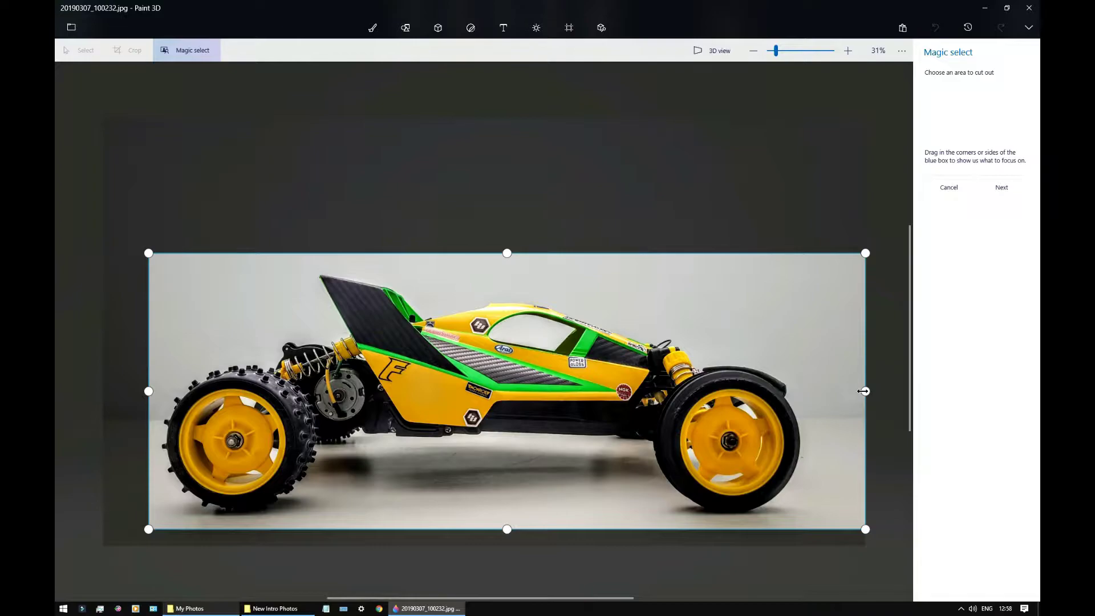
drag(863, 391, 815, 391)
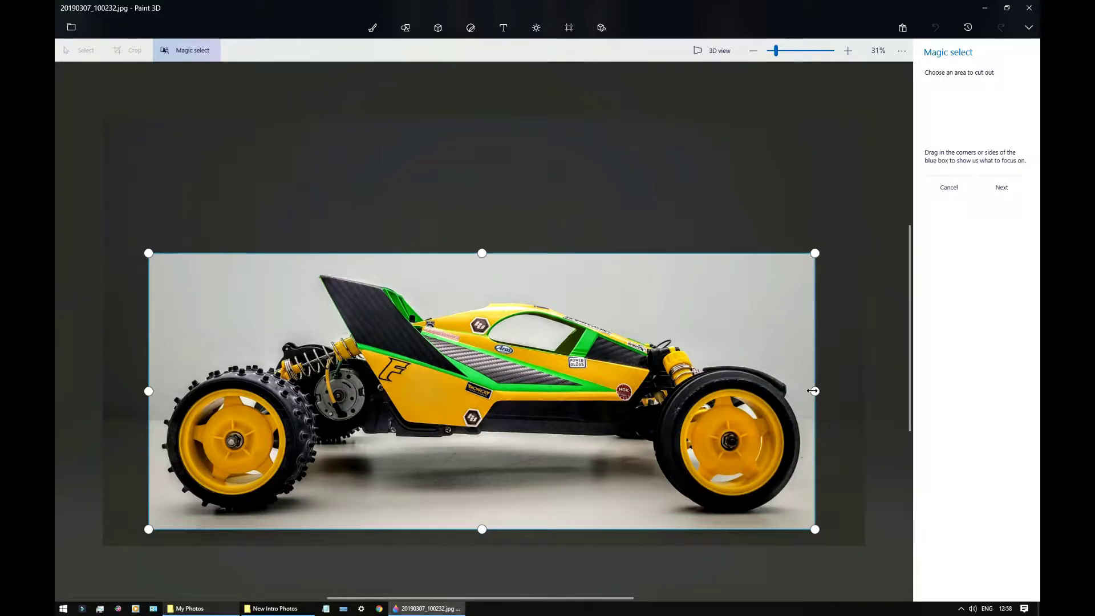
Step: Auto-outline the buggy, then use Remove to exclude the floor shadow beneath it
click(1008, 194)
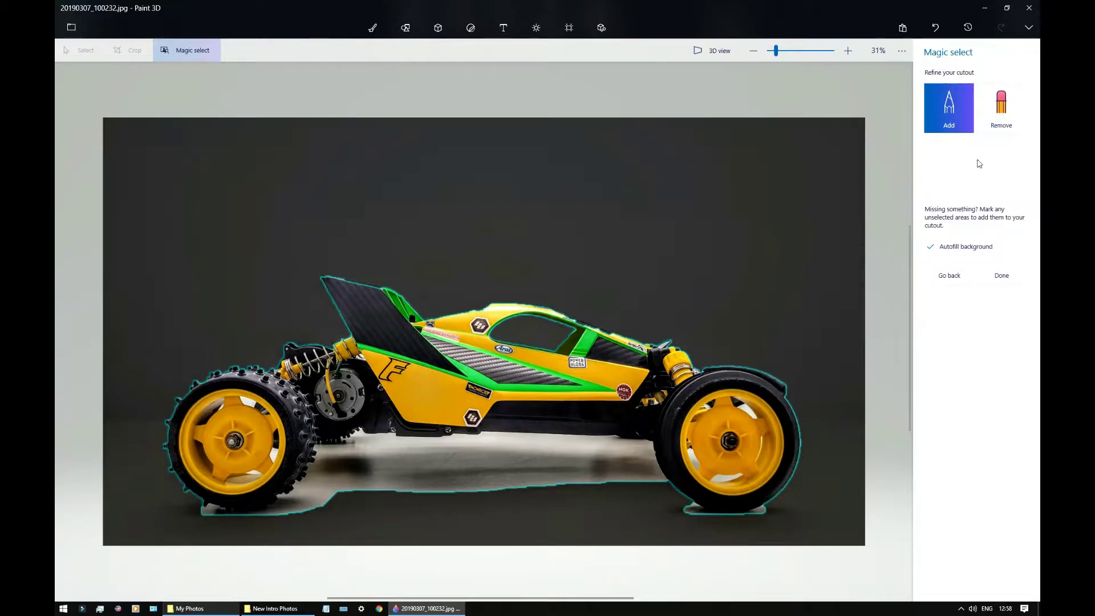
click(1008, 116)
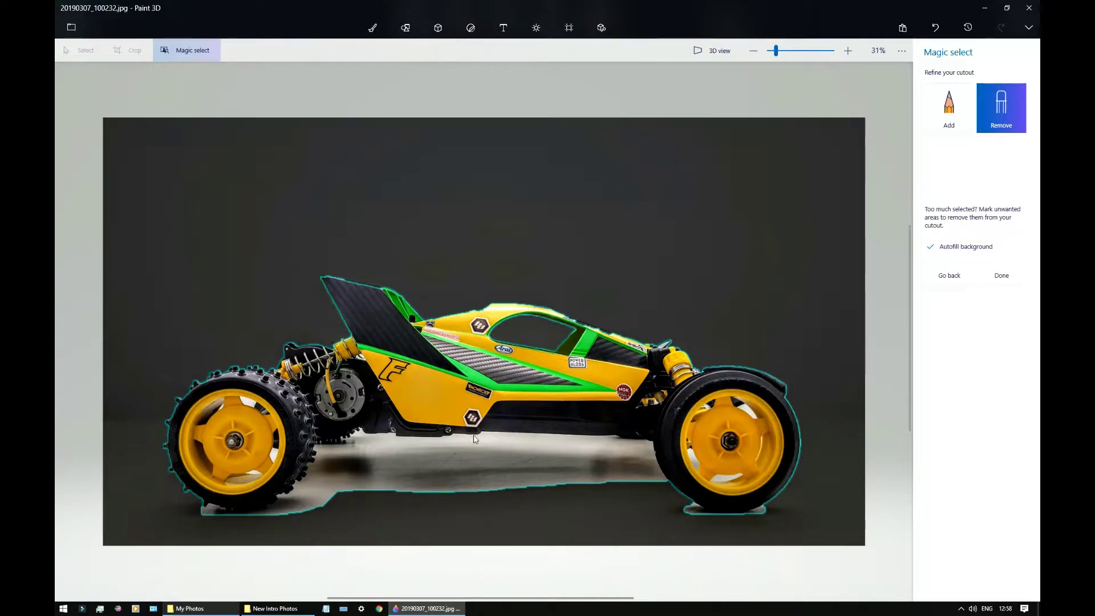
drag(474, 439, 472, 507)
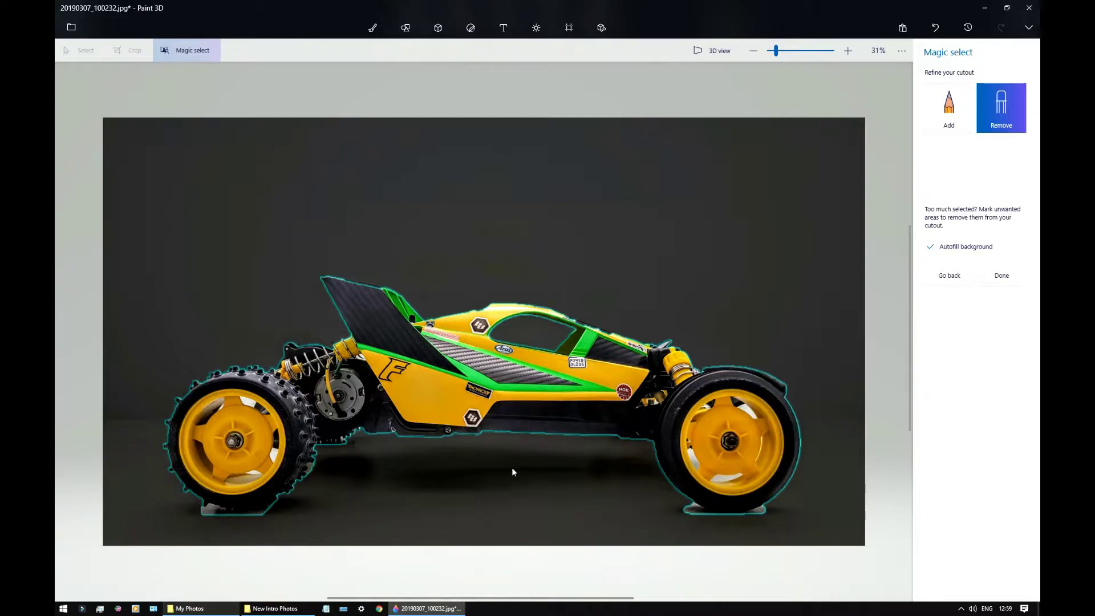
click(935, 29)
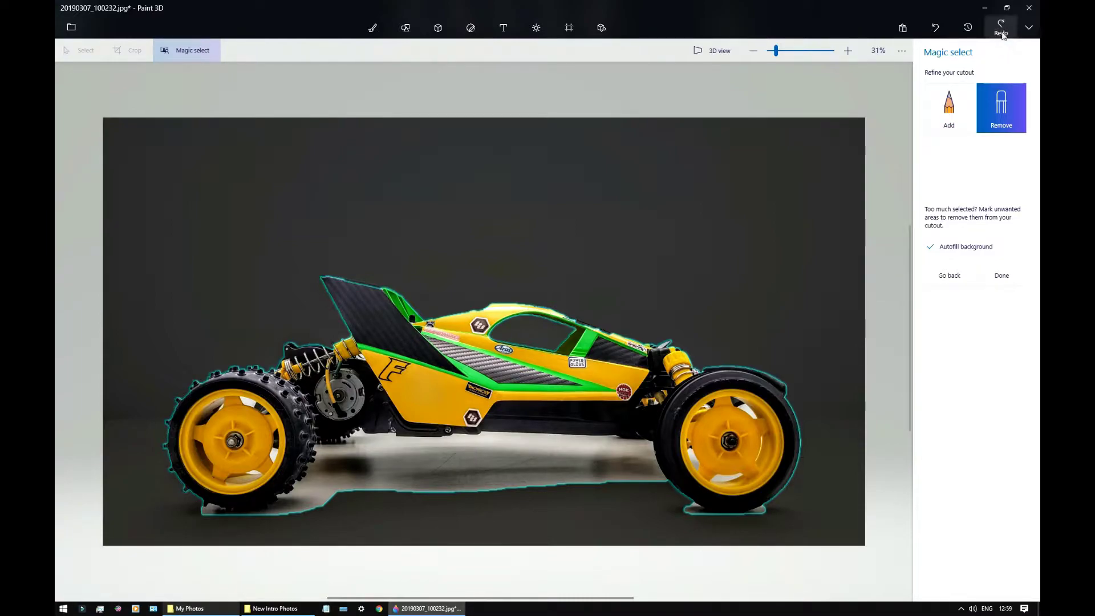
click(1002, 30)
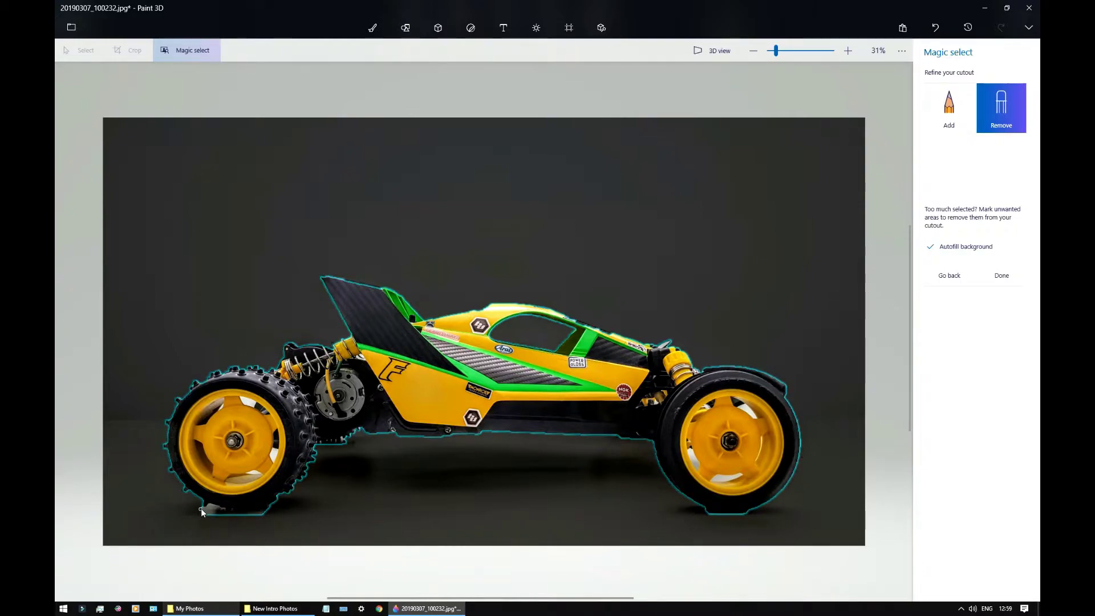
Step: Remove the floor under the left wheel and the background showing through the right wheel
drag(201, 511, 218, 512)
drag(253, 410, 255, 415)
click(254, 473)
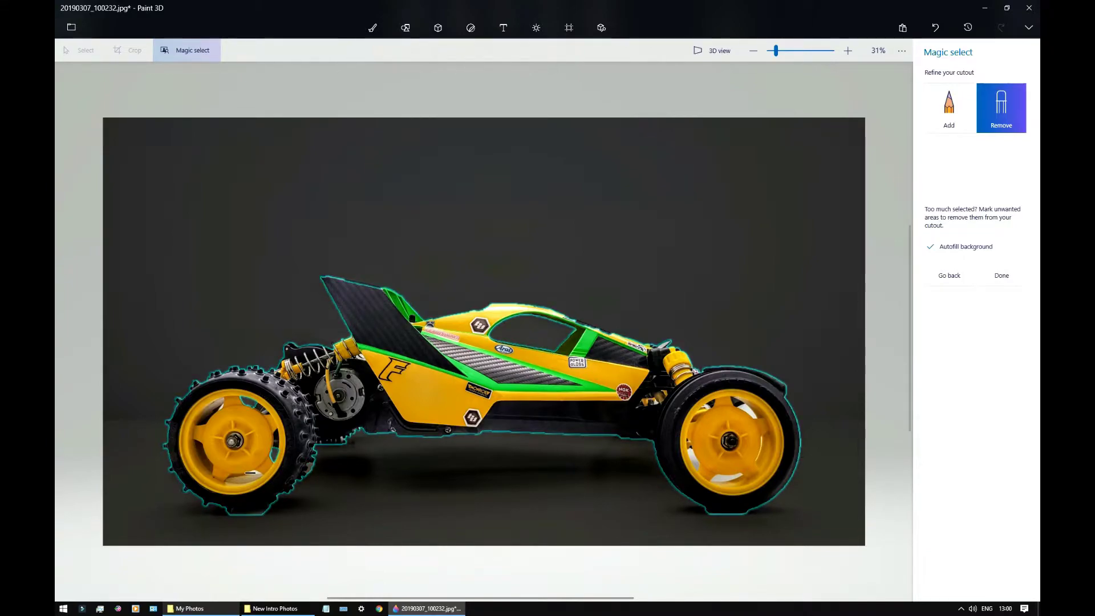
drag(689, 451, 701, 469)
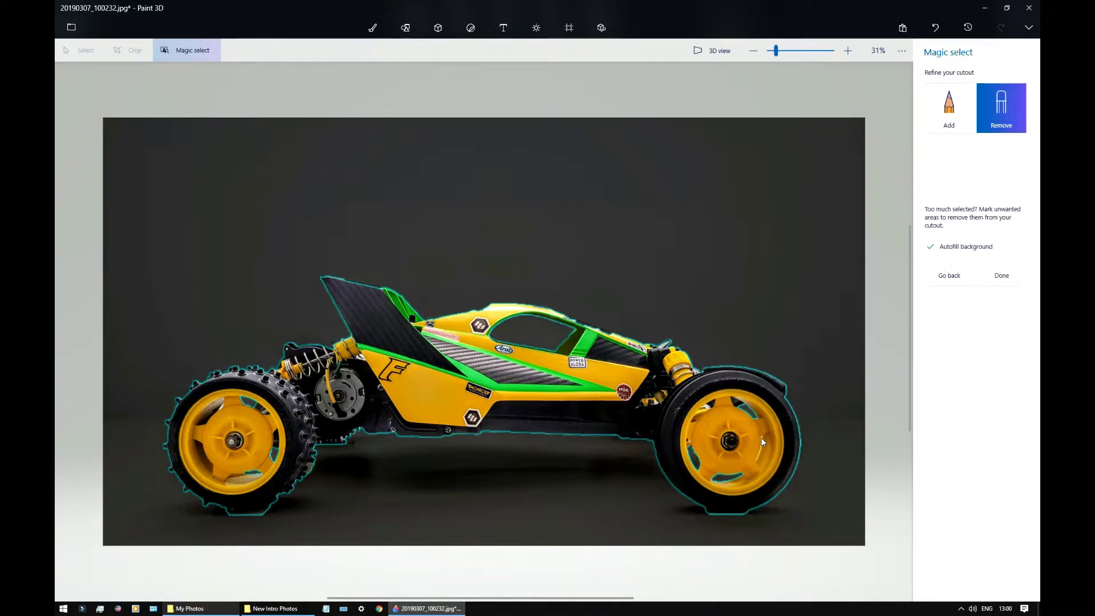
drag(761, 446, 757, 460)
drag(333, 466, 345, 477)
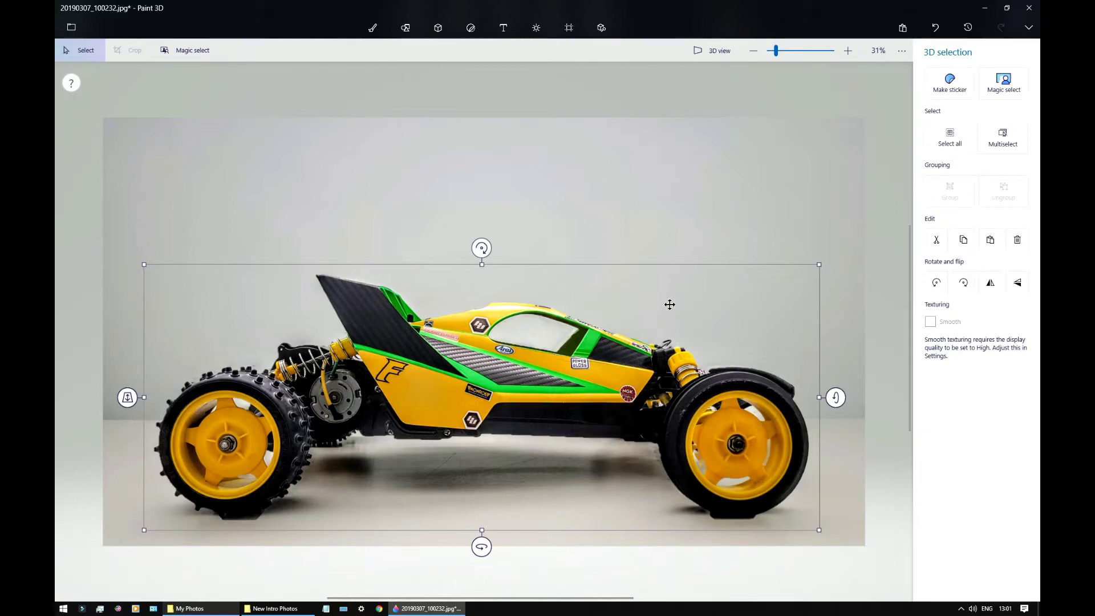
Step: Finish the cutout and drag the buggy toward the bottom right of the canvas
key(Escape)
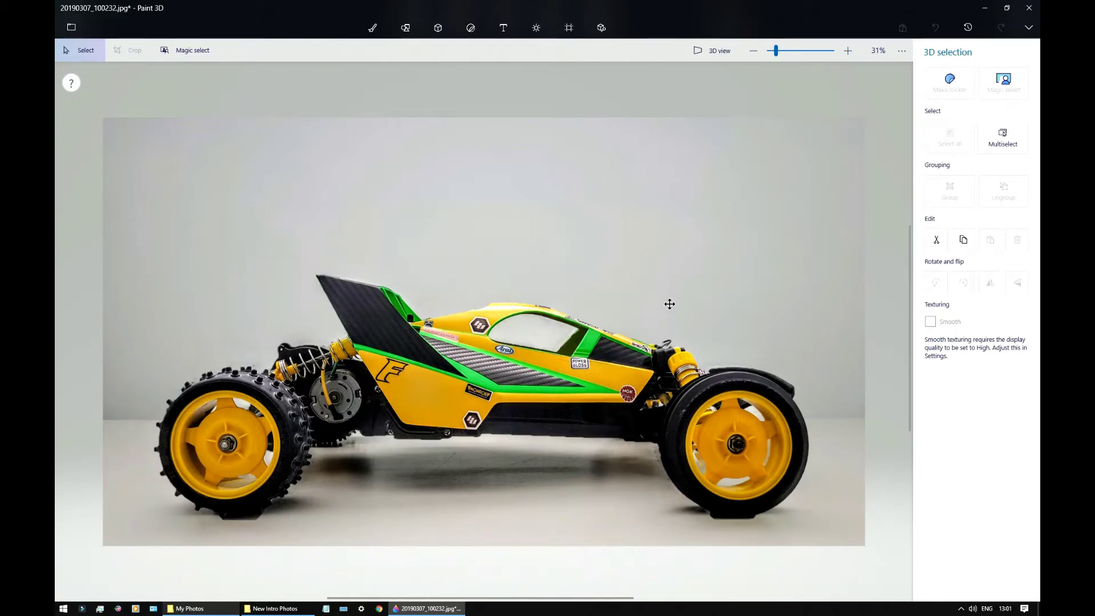
drag(670, 303, 990, 454)
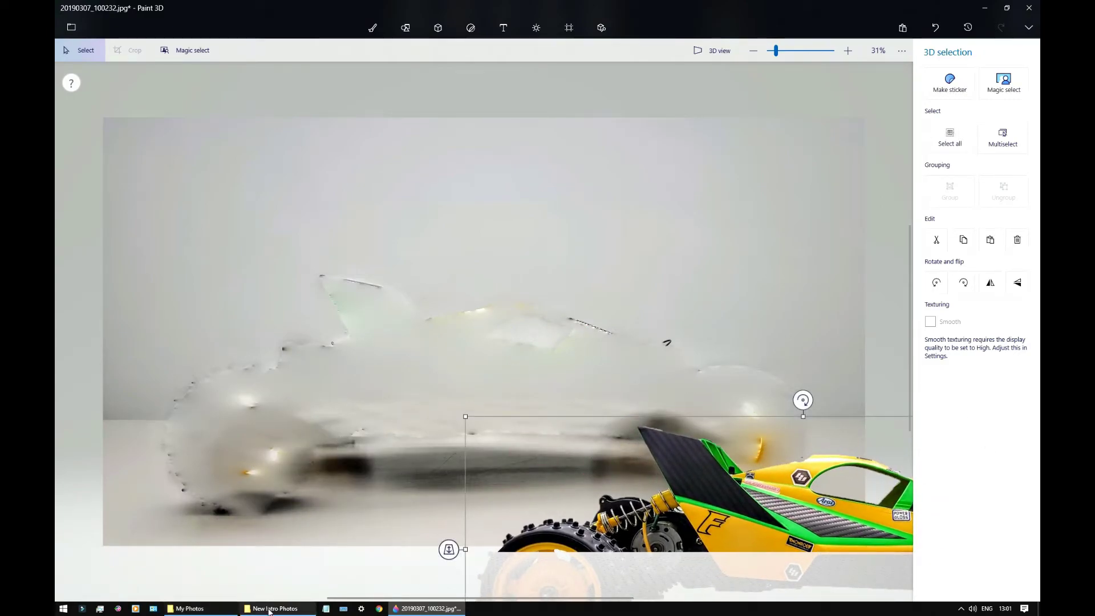
Step: Drag Holly Hill RC_ORIGINAL.jpg from New Intro Photos onto the canvas as the background
click(207, 609)
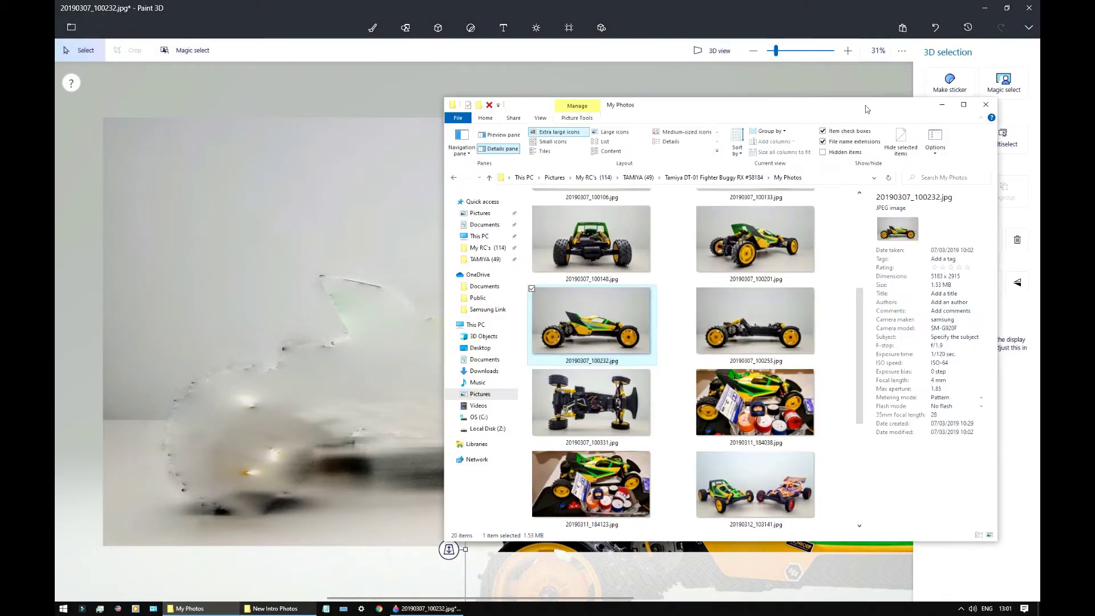
click(938, 106)
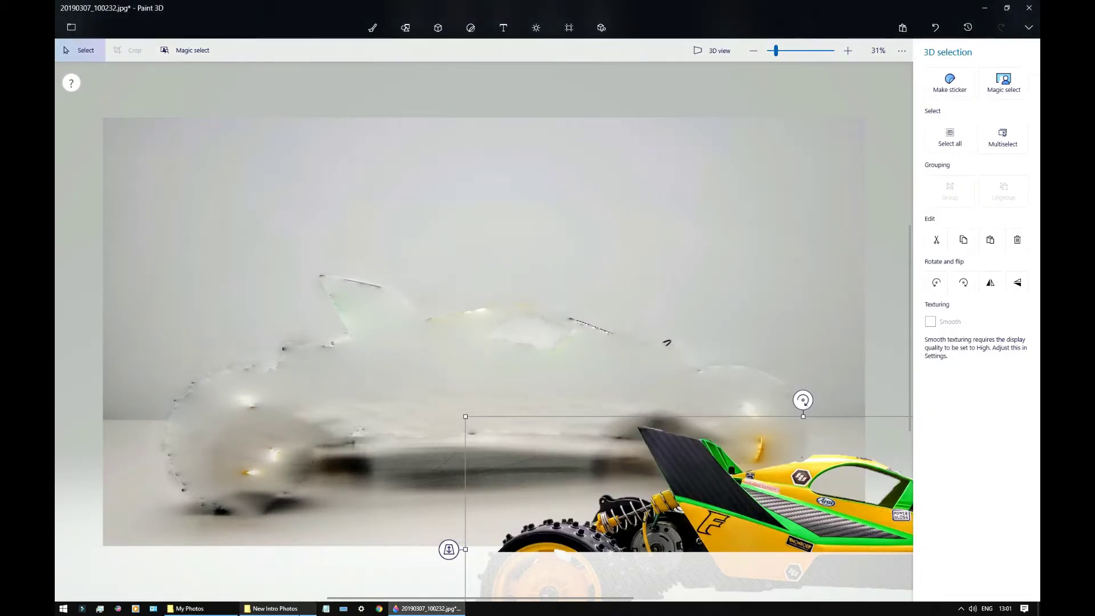
click(274, 608)
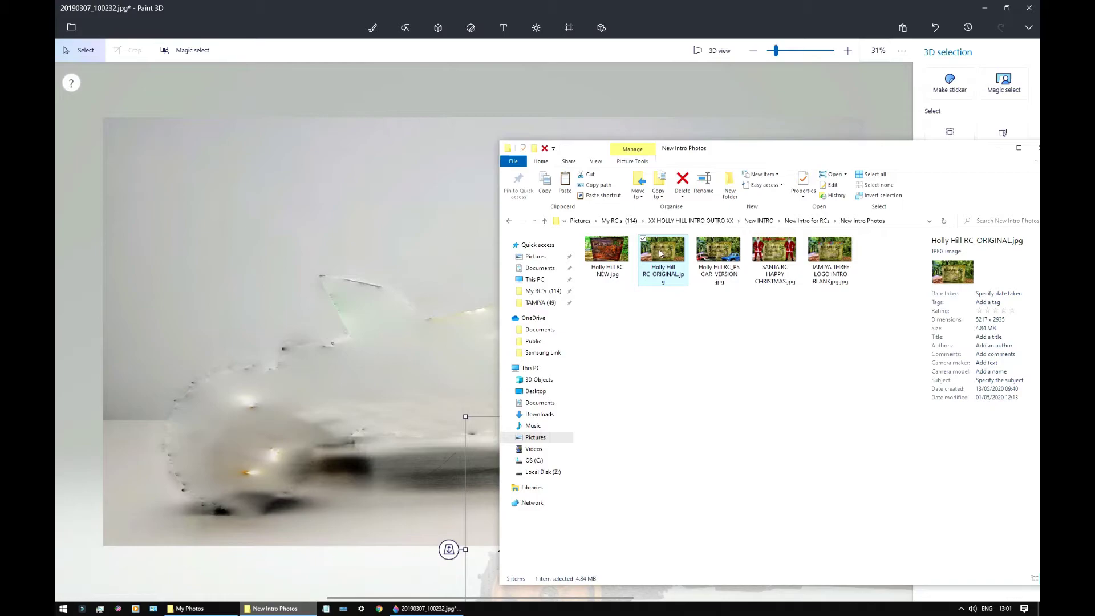
mouse_move(662, 251)
mouse_down()
mouse_move(291, 324)
mouse_move(288, 306)
mouse_up()
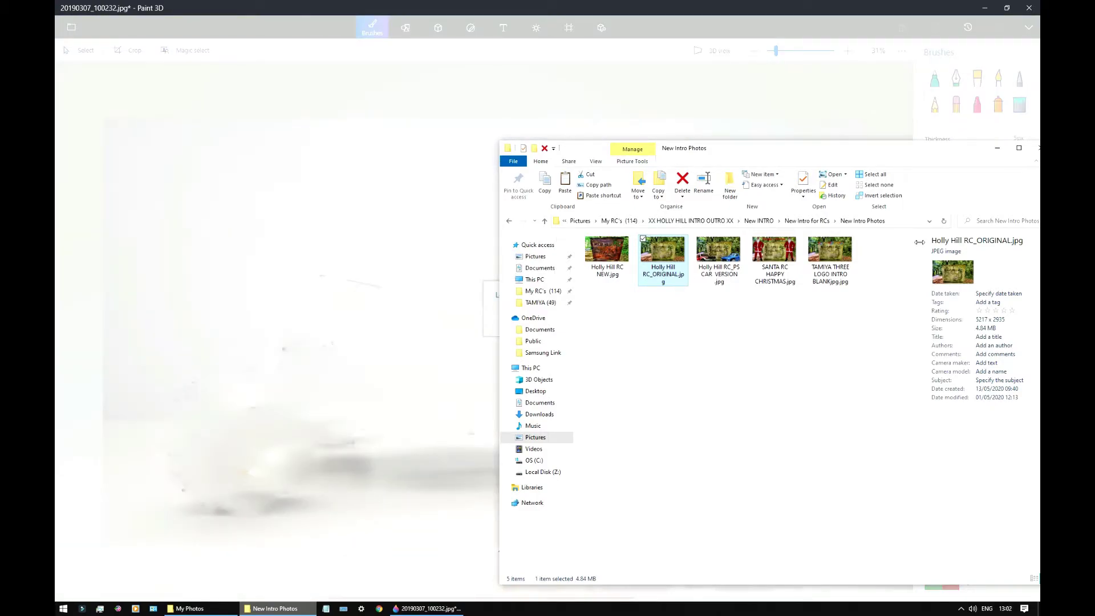
click(997, 147)
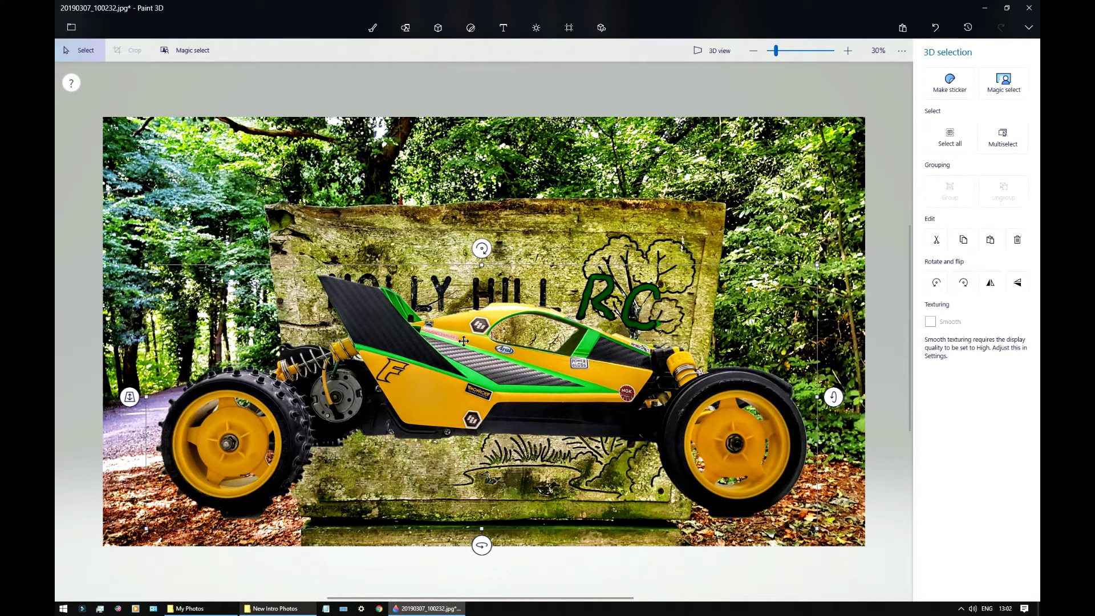
Step: Lower the buggy, resize it from its top-left corner, and centre it at the sign's foot
drag(468, 341, 475, 377)
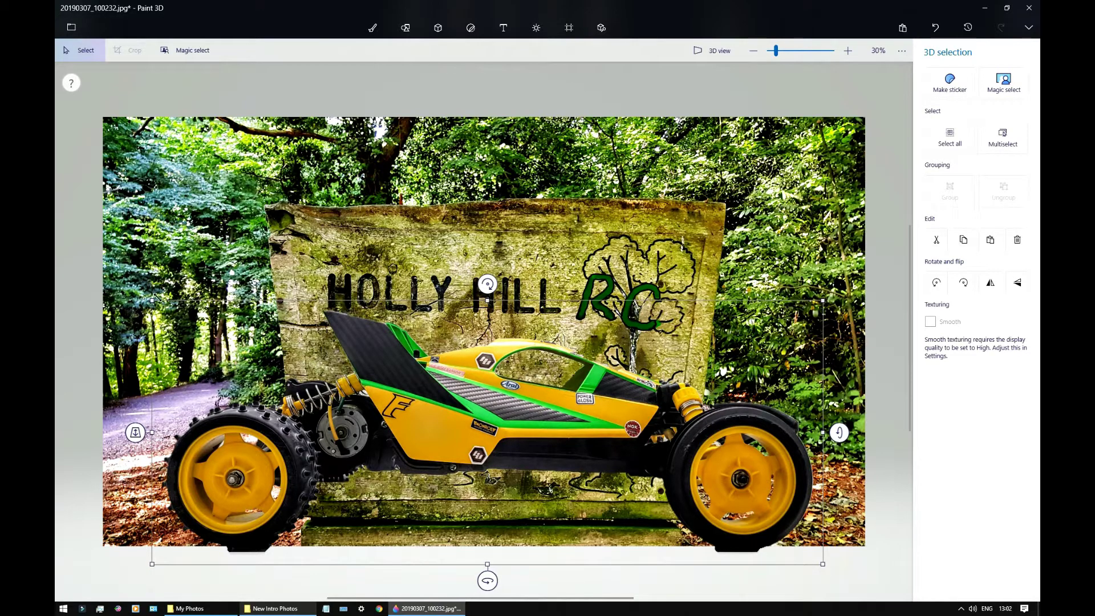
drag(156, 296, 190, 315)
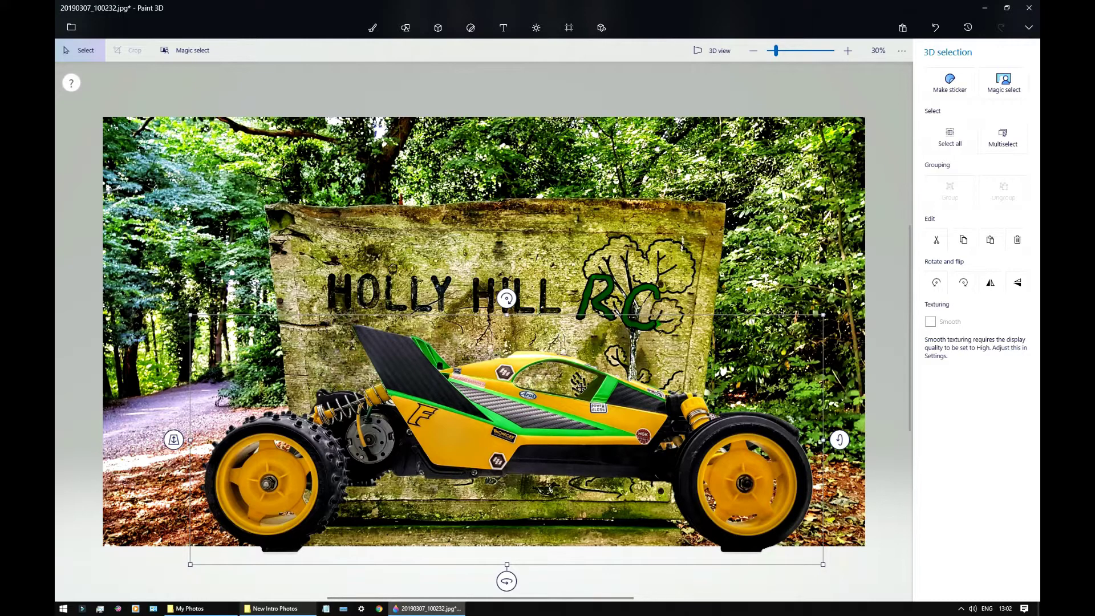
drag(580, 388, 563, 393)
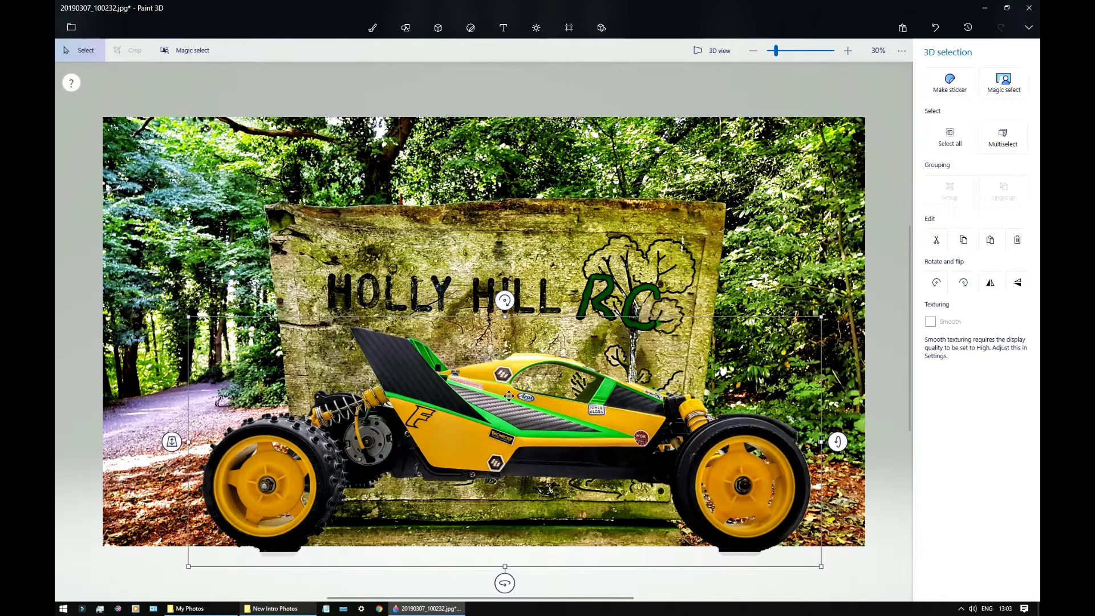
drag(509, 396, 507, 395)
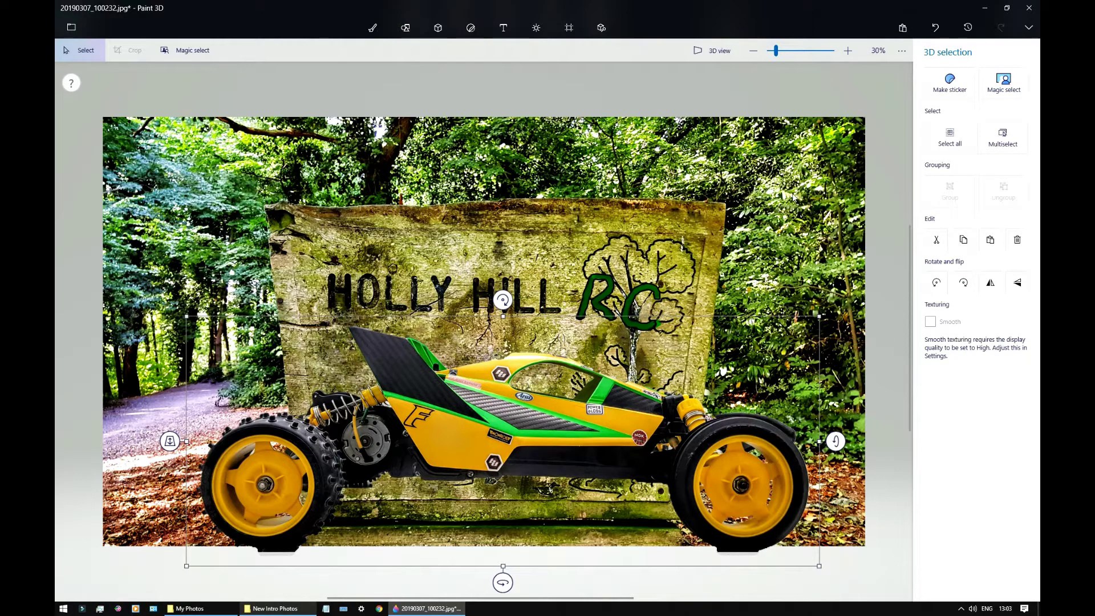
key(b)
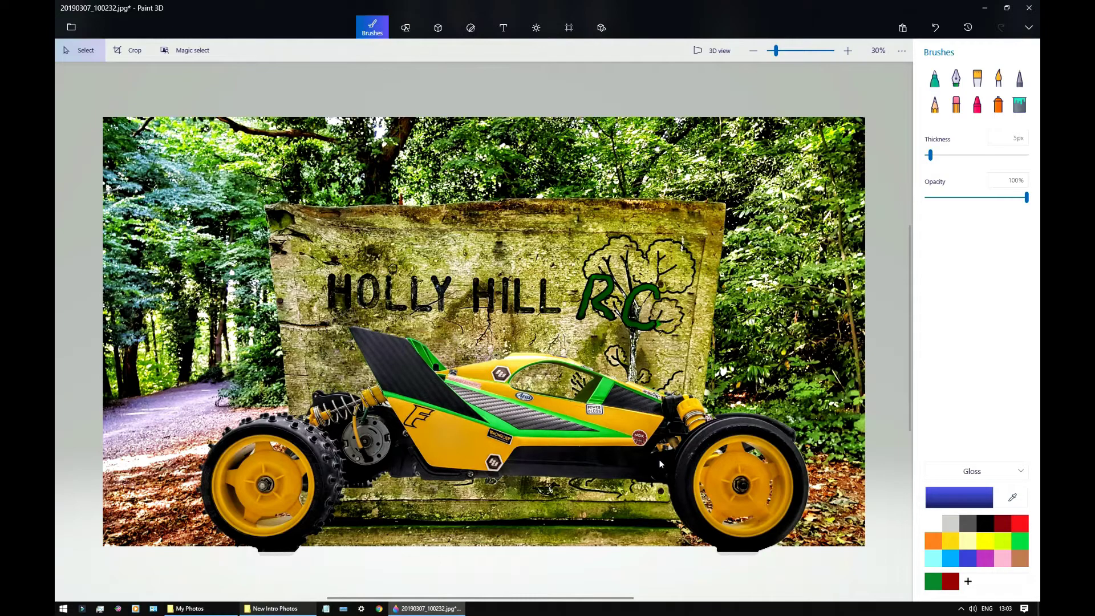
Step: Choose Menu > Save as > Image to open the save-a-copy export settings
click(72, 30)
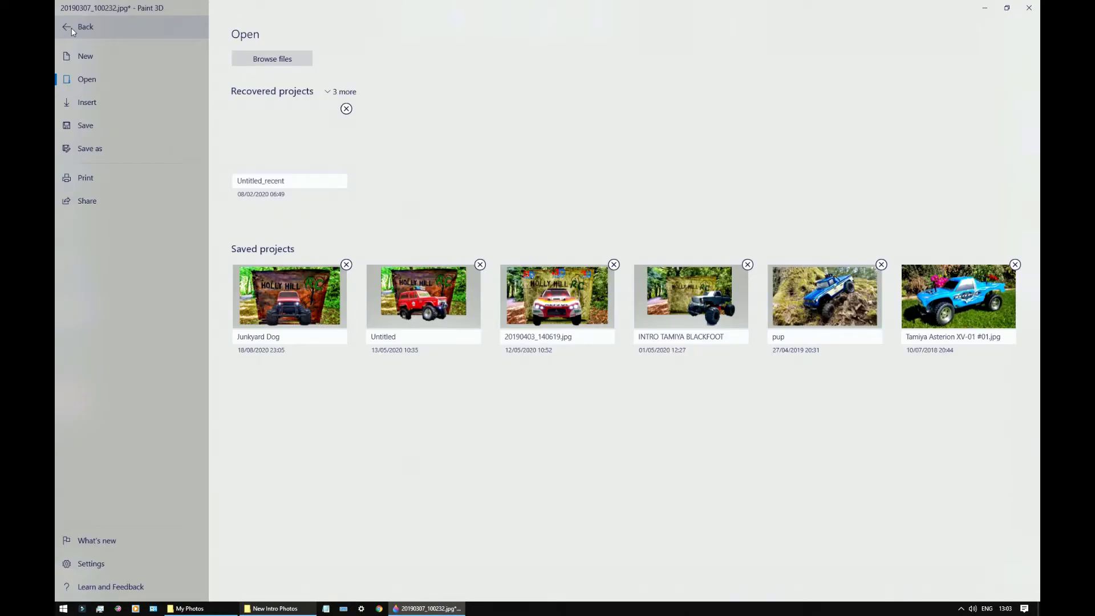
click(83, 149)
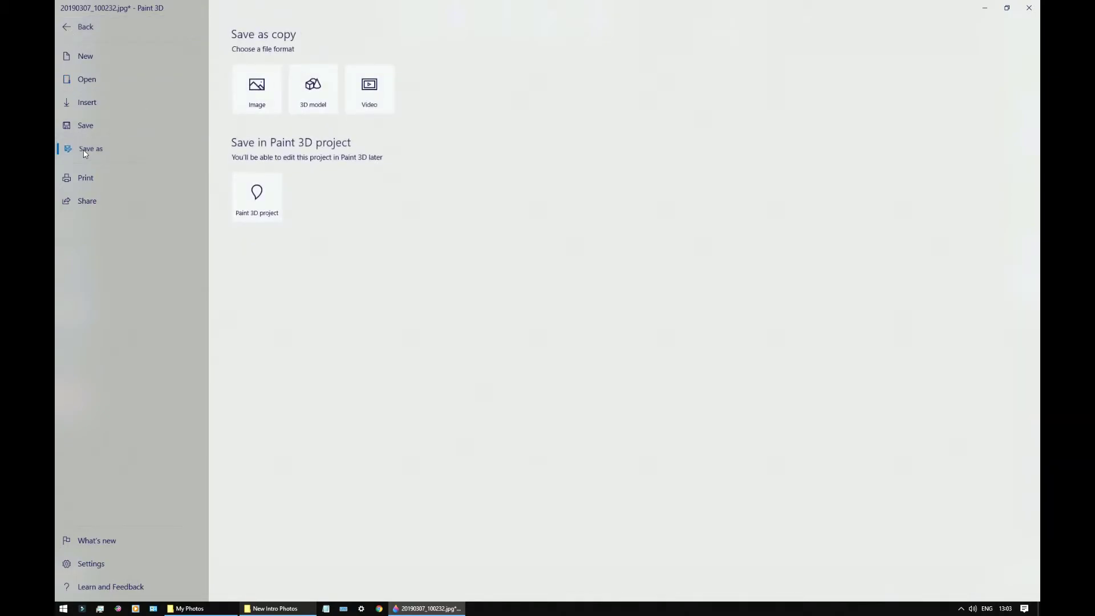
click(262, 102)
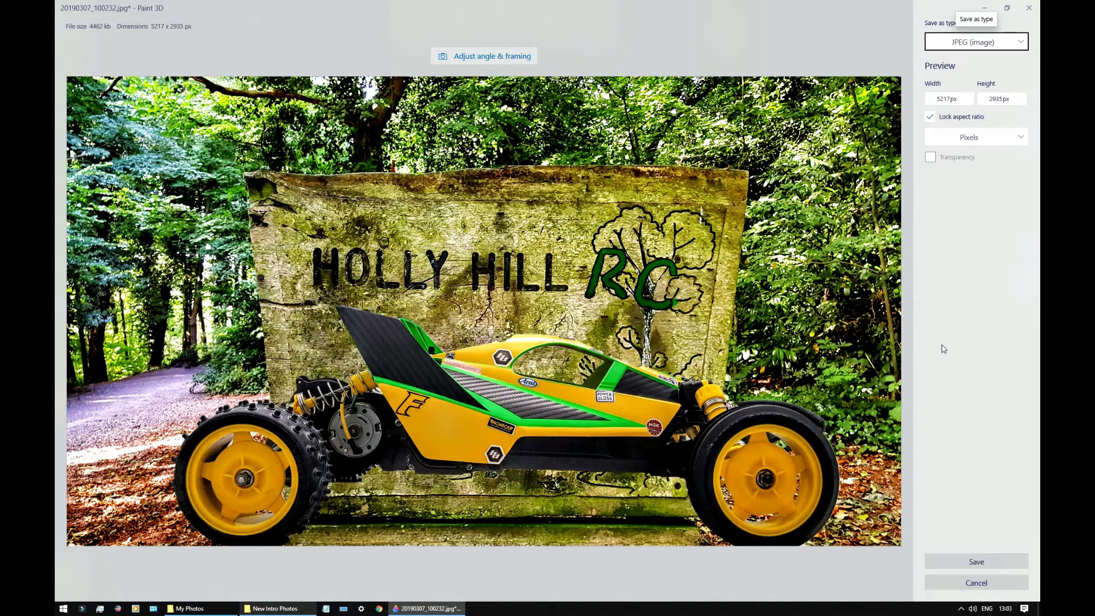
Step: Export the image as JPEG, sized in pixels at 5217 × 2935, and continue to the Save As dialog
click(1025, 44)
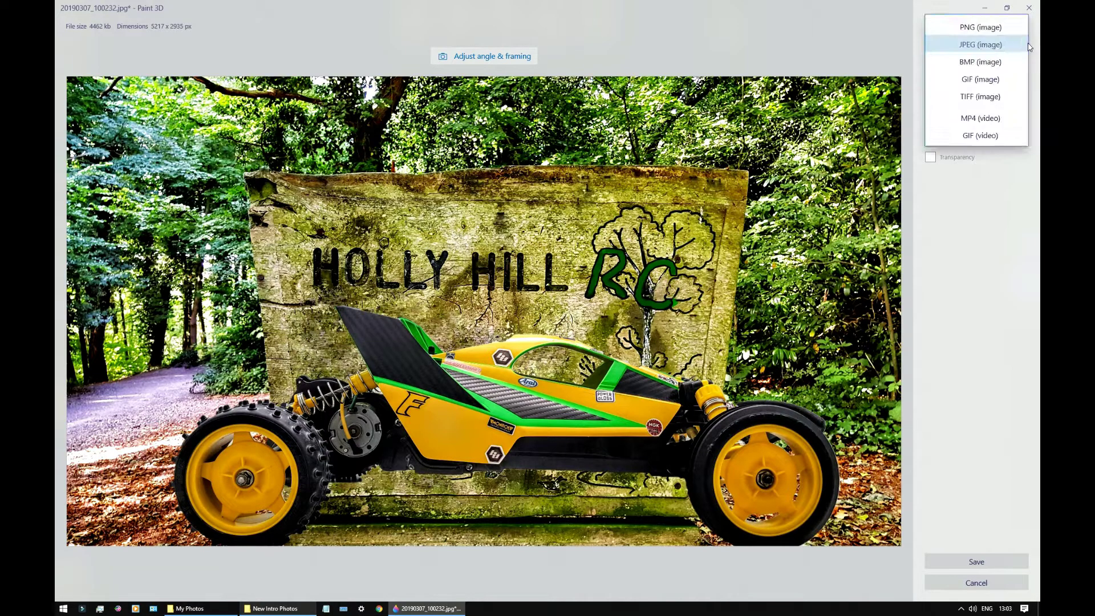
click(977, 49)
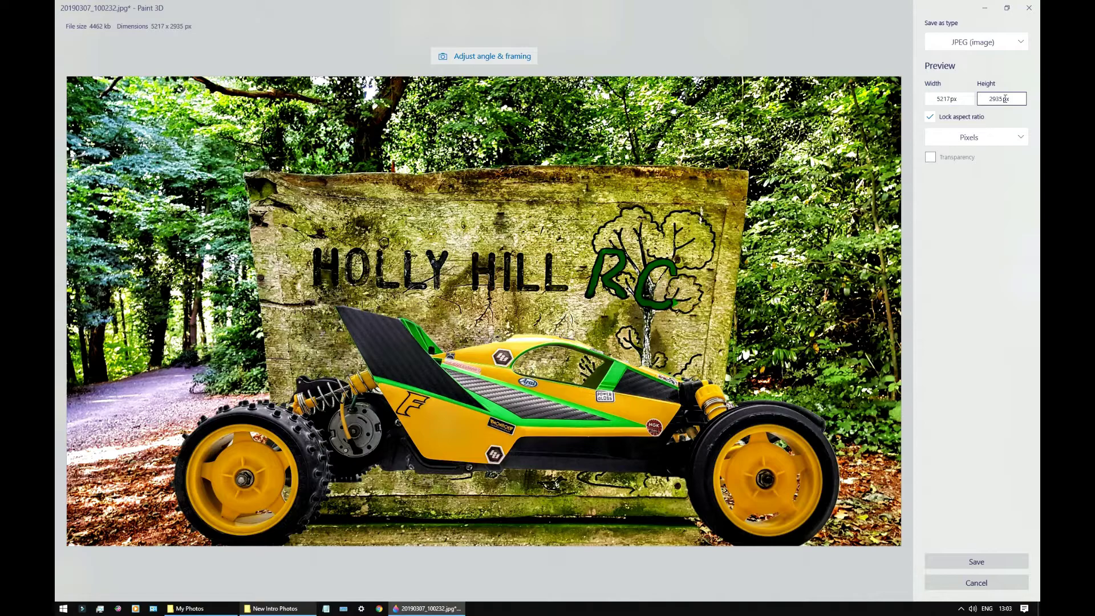
click(1021, 138)
click(996, 208)
click(979, 564)
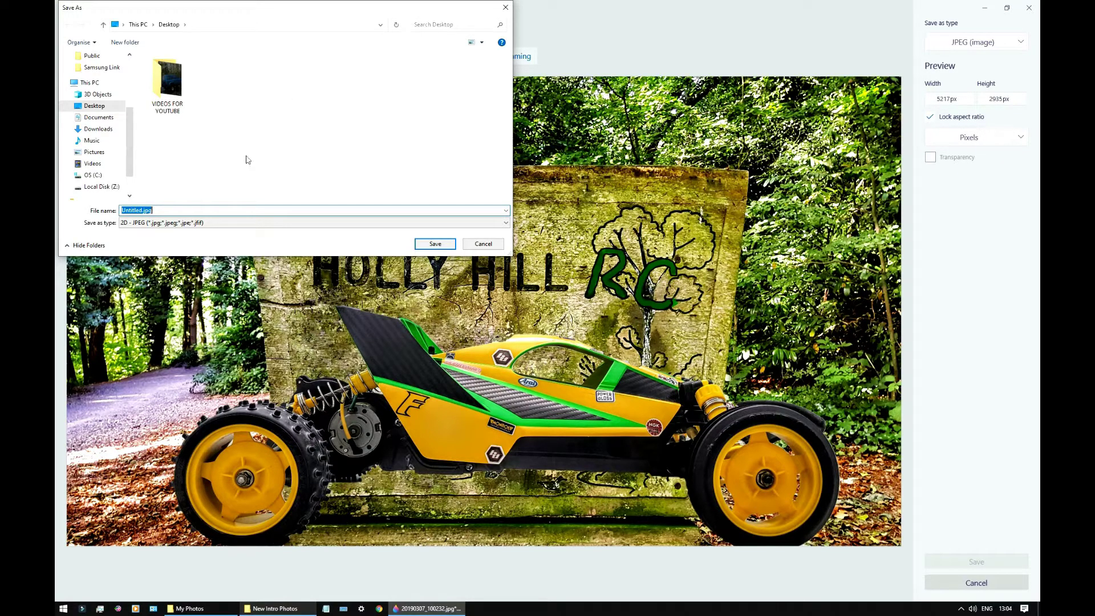
Step: Save the composite as Untitled.jpg on the Desktop
click(174, 210)
click(435, 244)
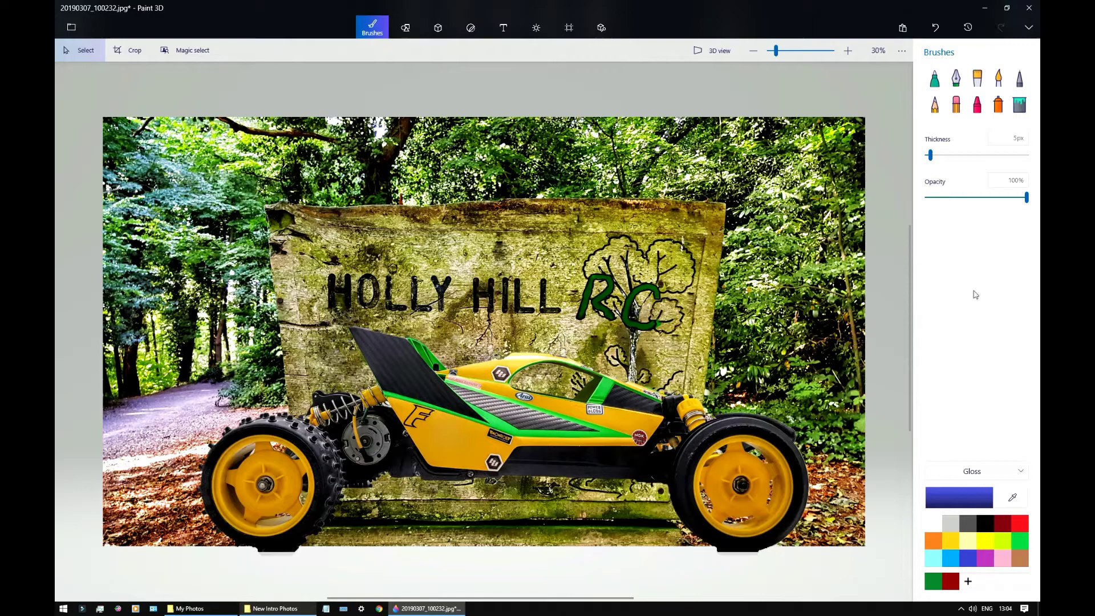
Step: Close Paint 3D, discarding changes to the original buggy photo
click(1029, 8)
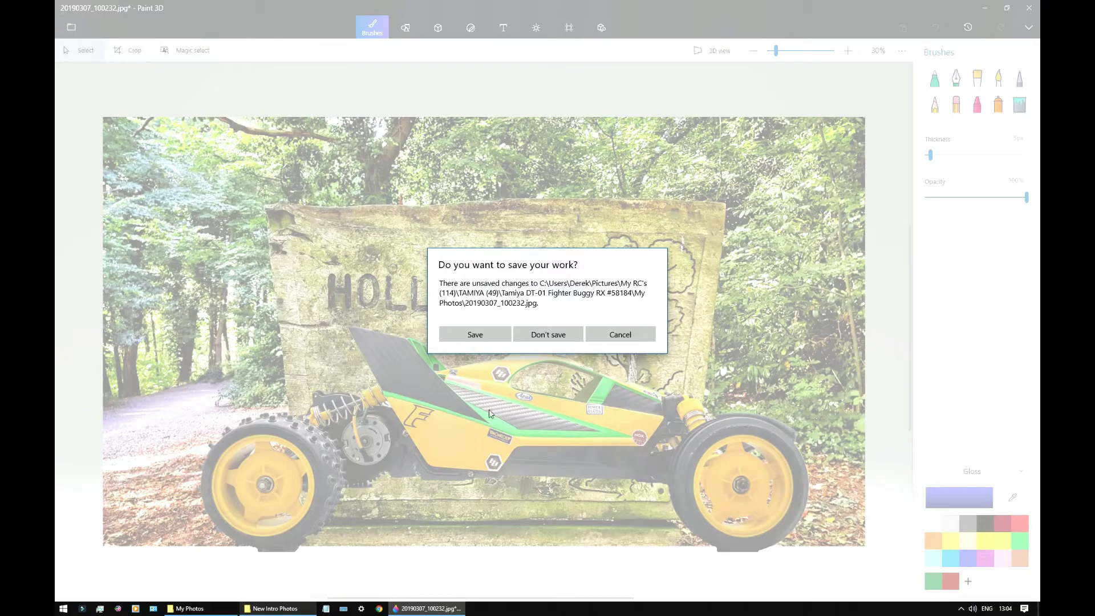
click(547, 336)
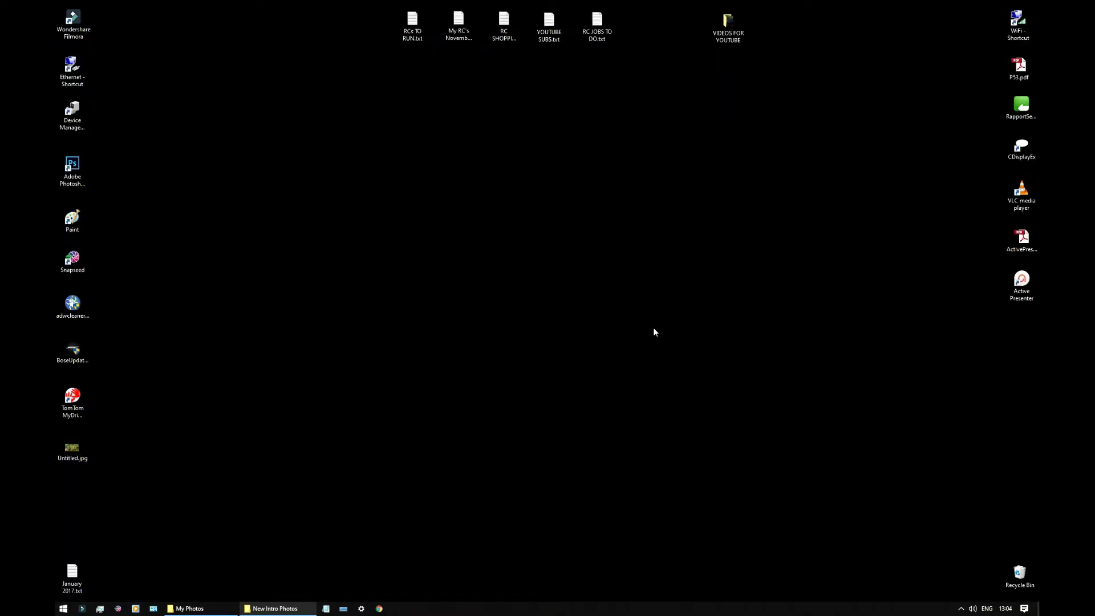
Step: Open Untitled.jpg from the desktop in Windows Photo Viewer to check the buggy on the sign
click(80, 454)
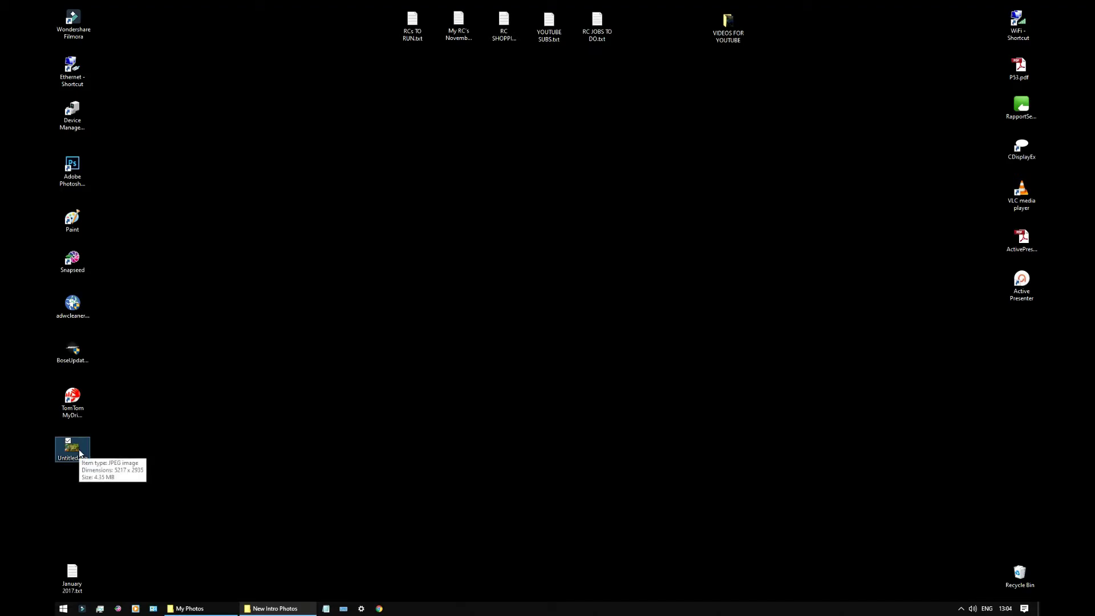
key(Return)
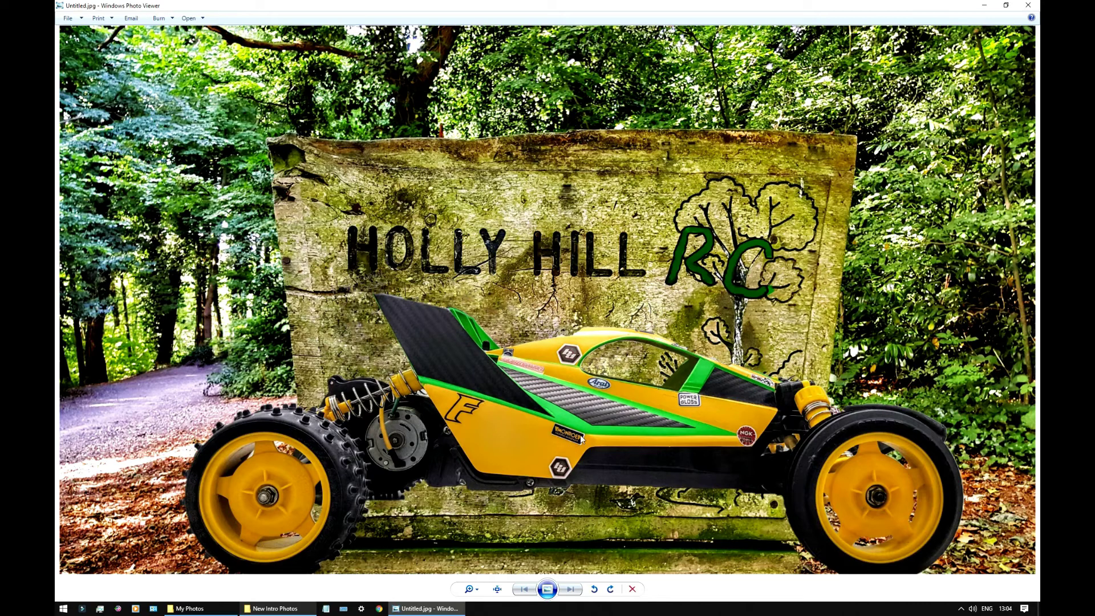